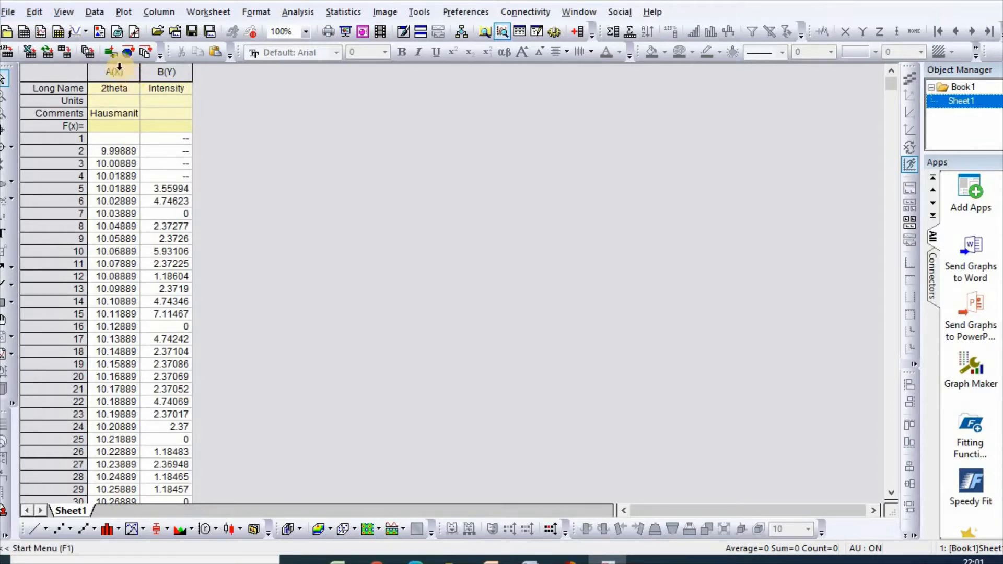
Step: Plot the 2theta and Intensity columns as a line graph
left_click_drag(120, 79, 180, 88)
left_click(129, 17)
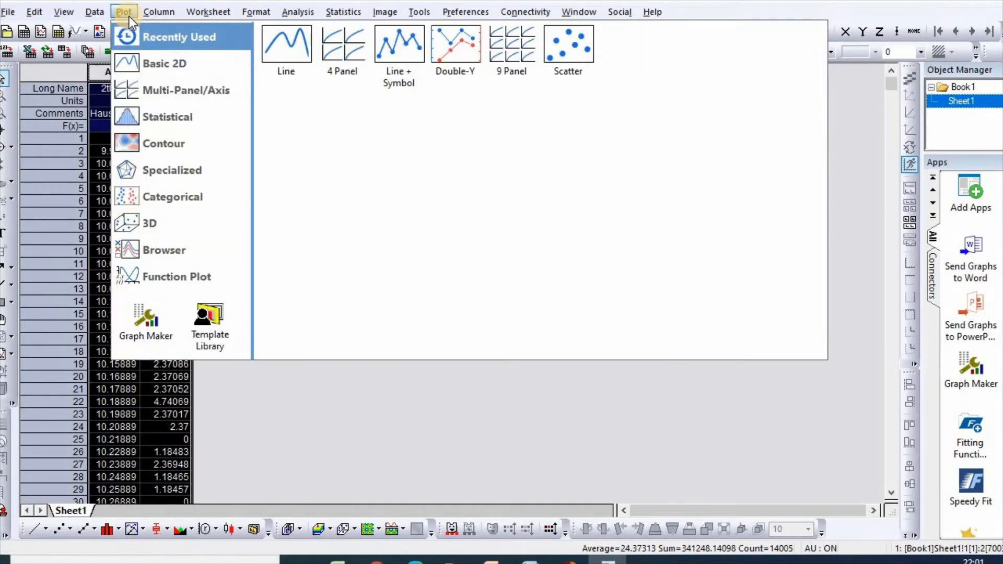
left_click(283, 53)
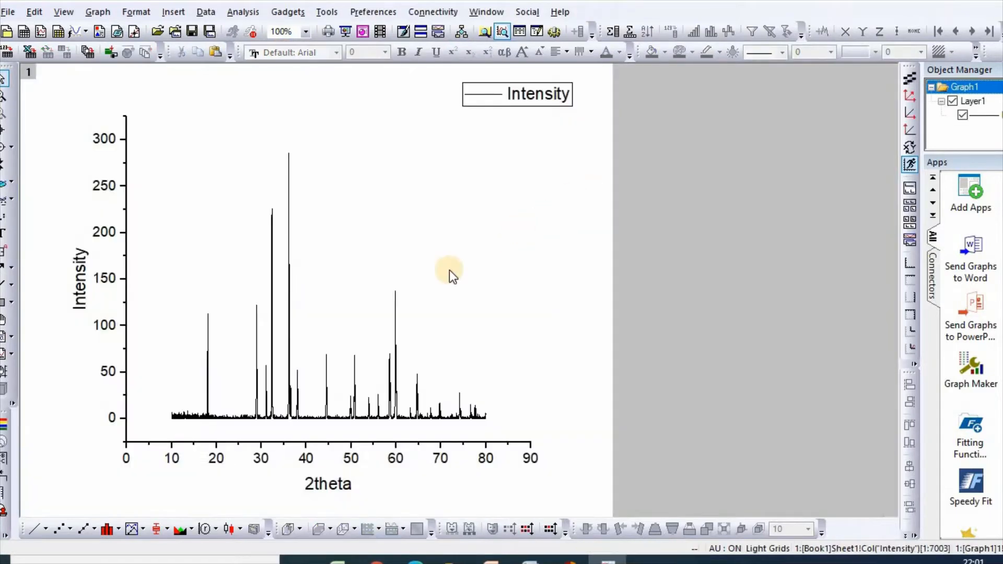
Step: Set the graph's X axis scale to run from 10 to 80
left_click(322, 440)
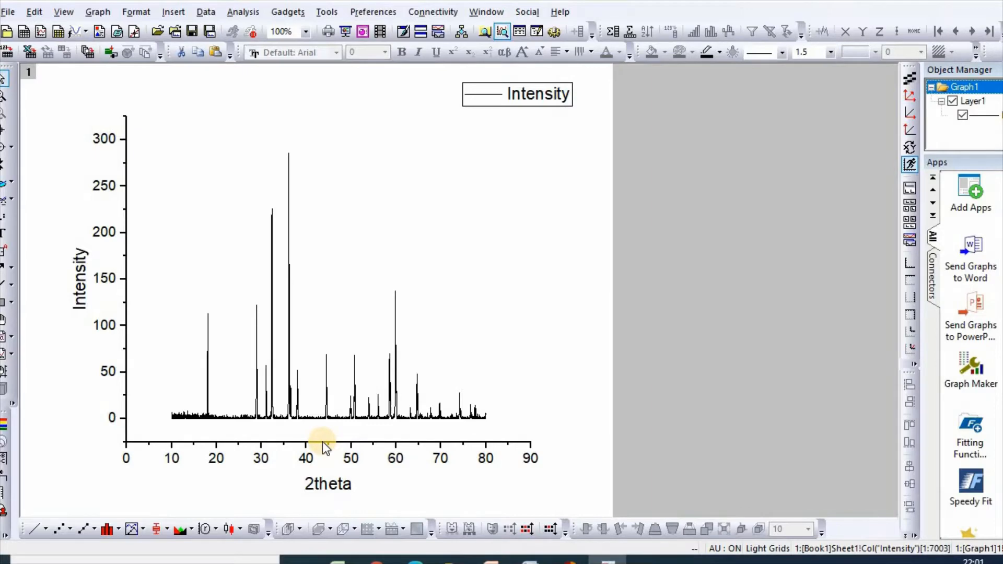
double_click(349, 422)
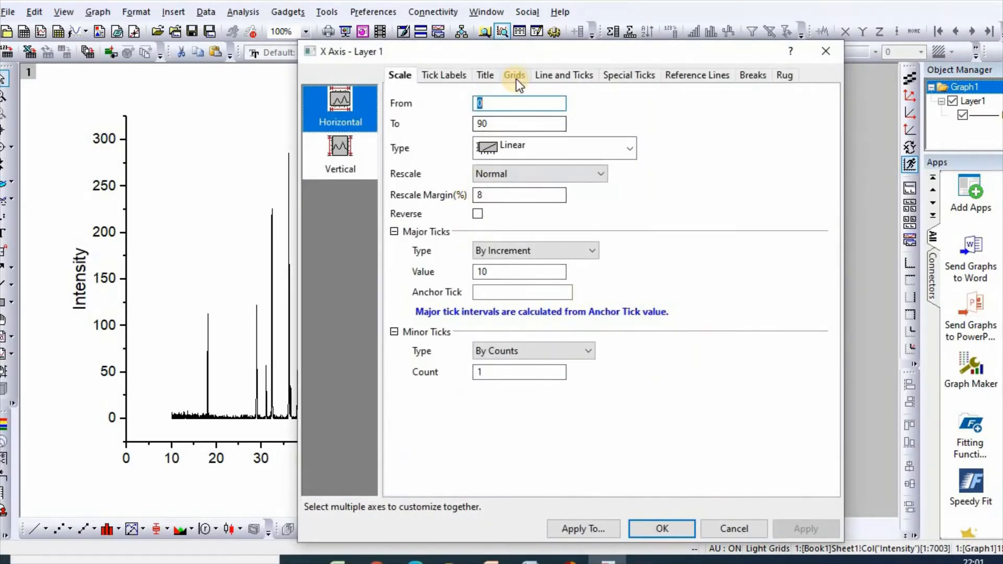
type("1")
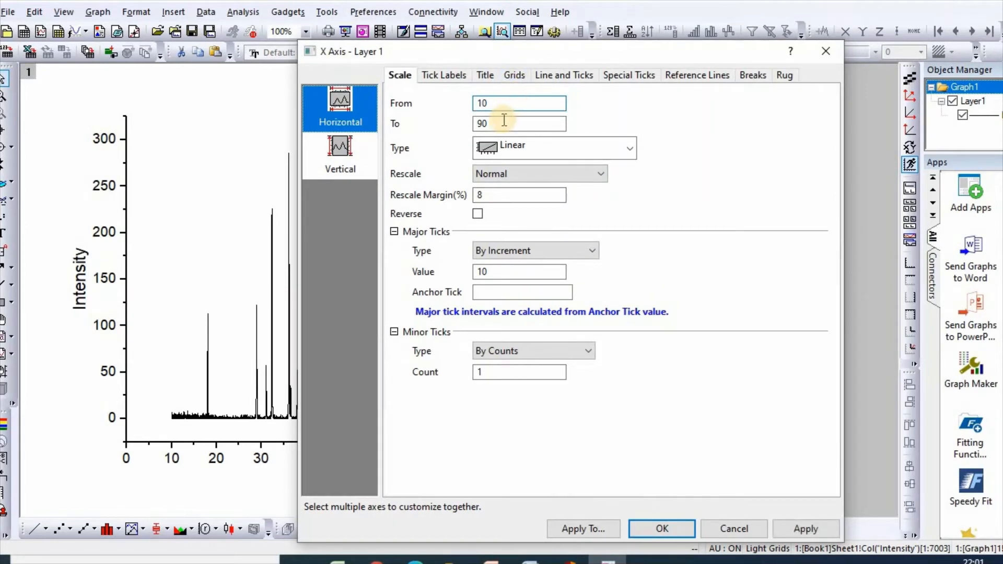
left_click_drag(491, 123, 476, 124)
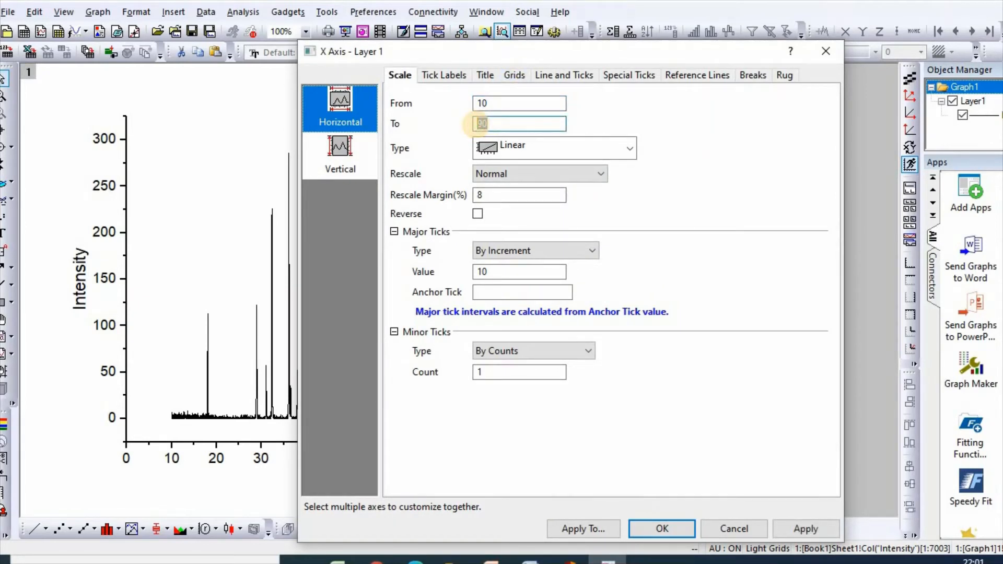
type("80")
left_click(676, 528)
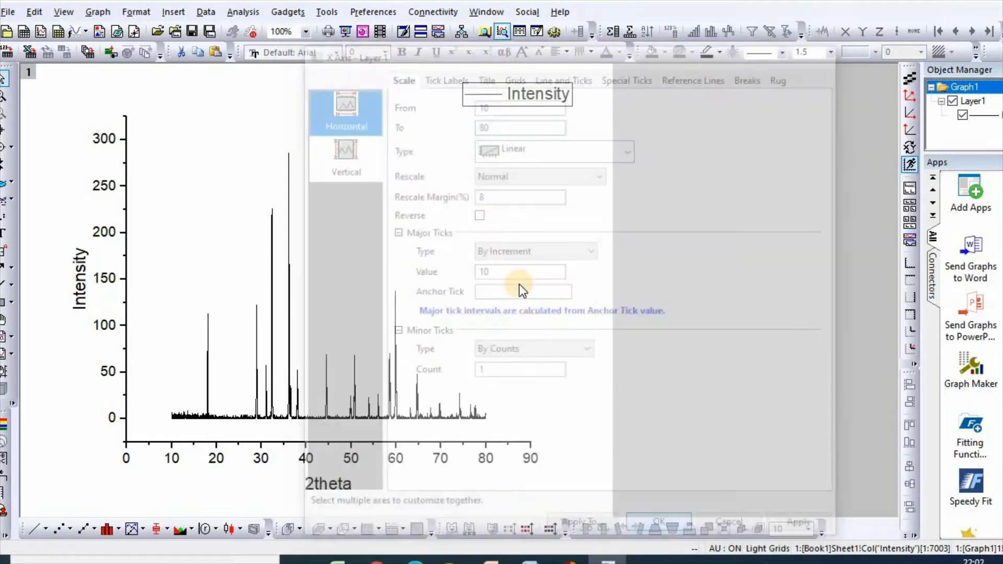
Step: Set the graph's Y axis scale to run from -2 to 250
double_click(127, 306)
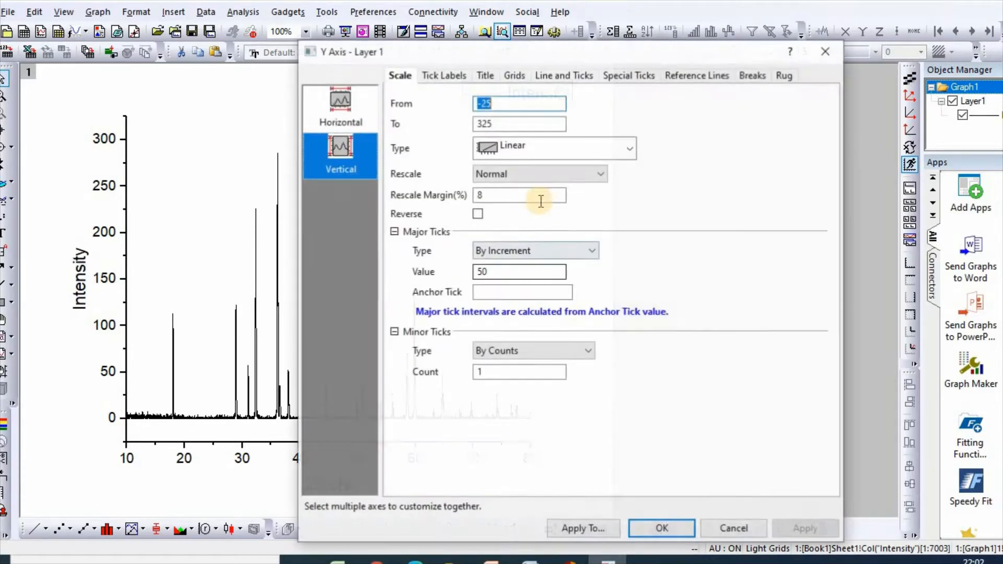
double_click(488, 104)
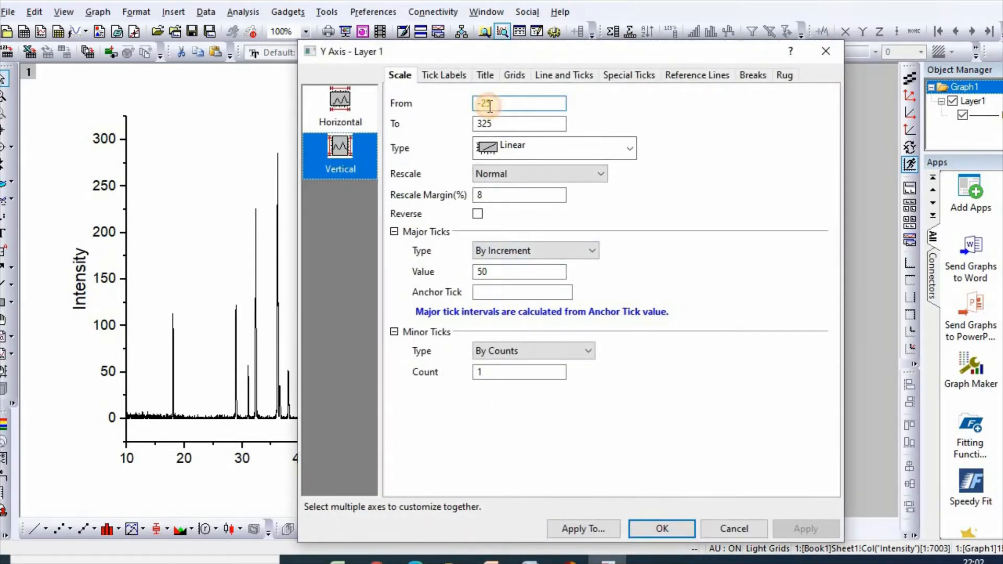
type("-2")
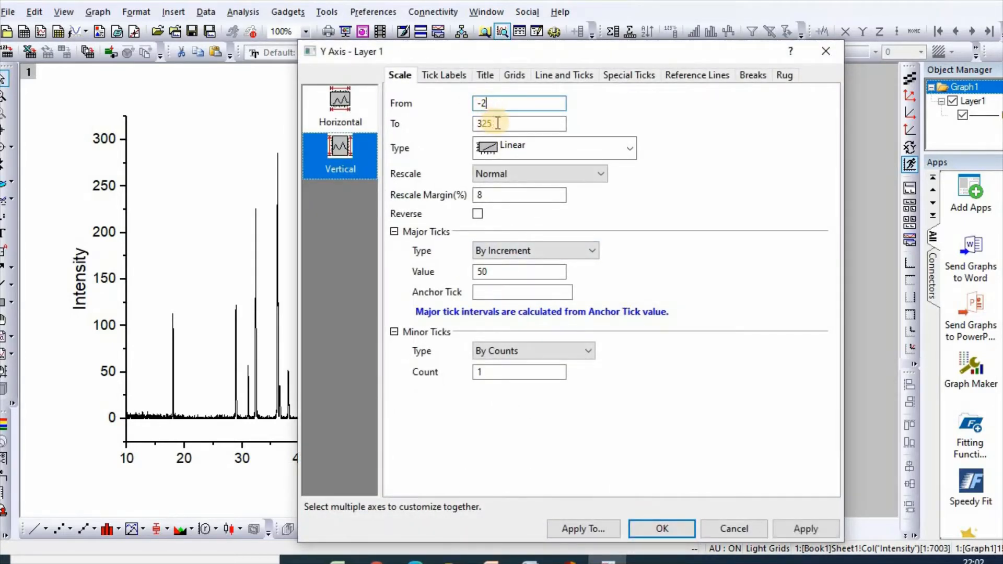
double_click(480, 124)
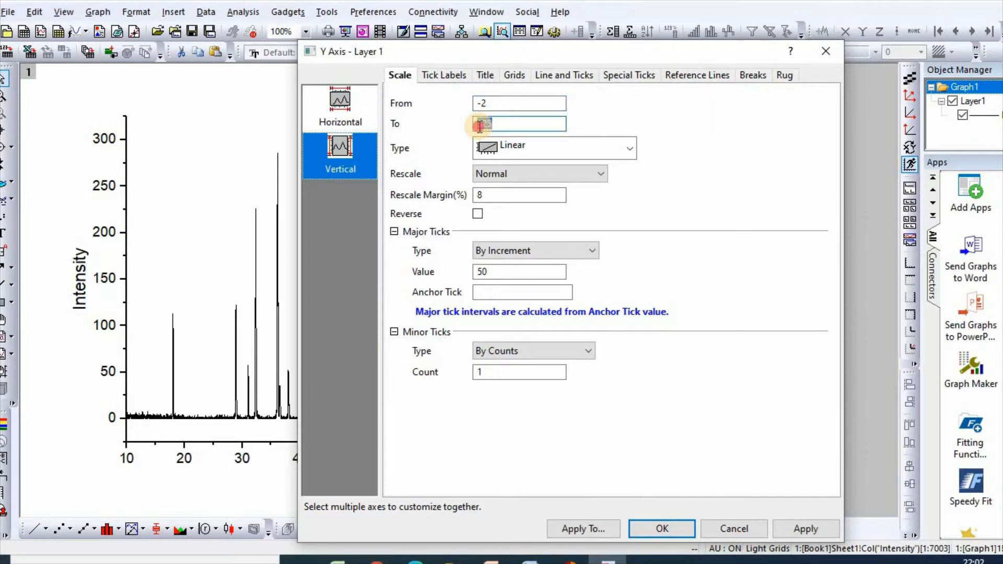
type("250")
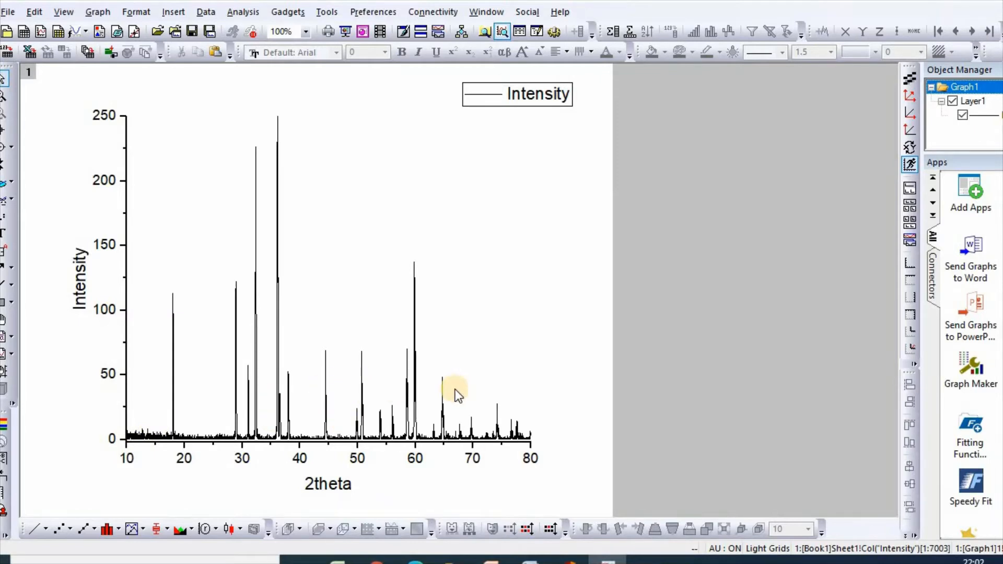
Step: Run the Peak Analyzer on the Intensity curve with the Subtract Baseline goal and finish with the default settings
mouse_move(418, 375)
left_click(252, 14)
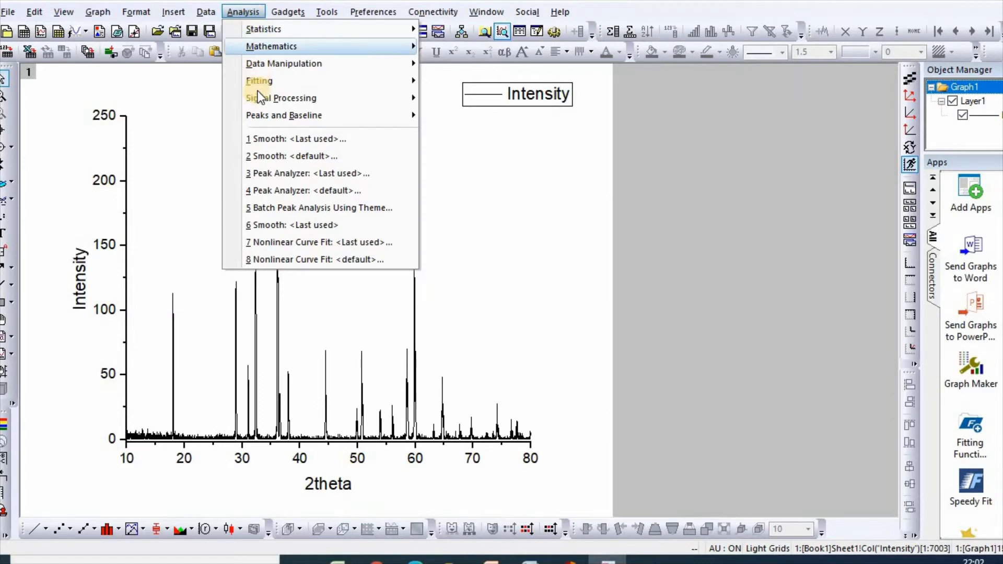
mouse_move(272, 116)
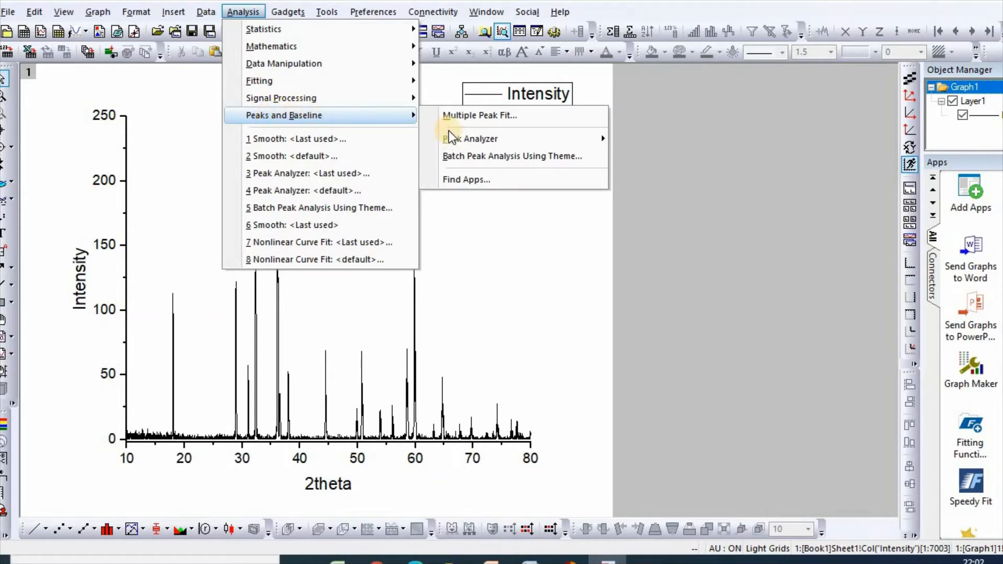
mouse_move(502, 139)
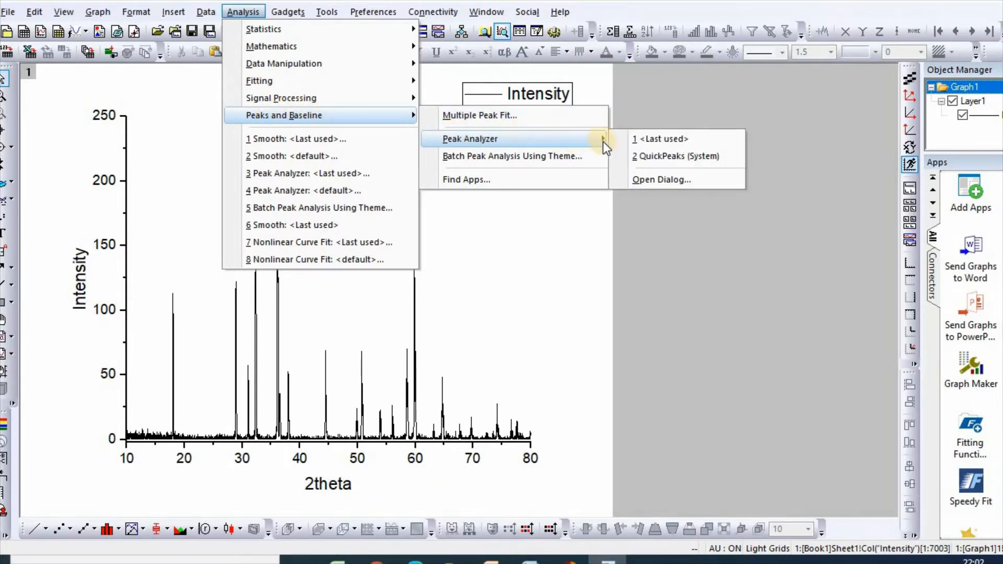
left_click(660, 181)
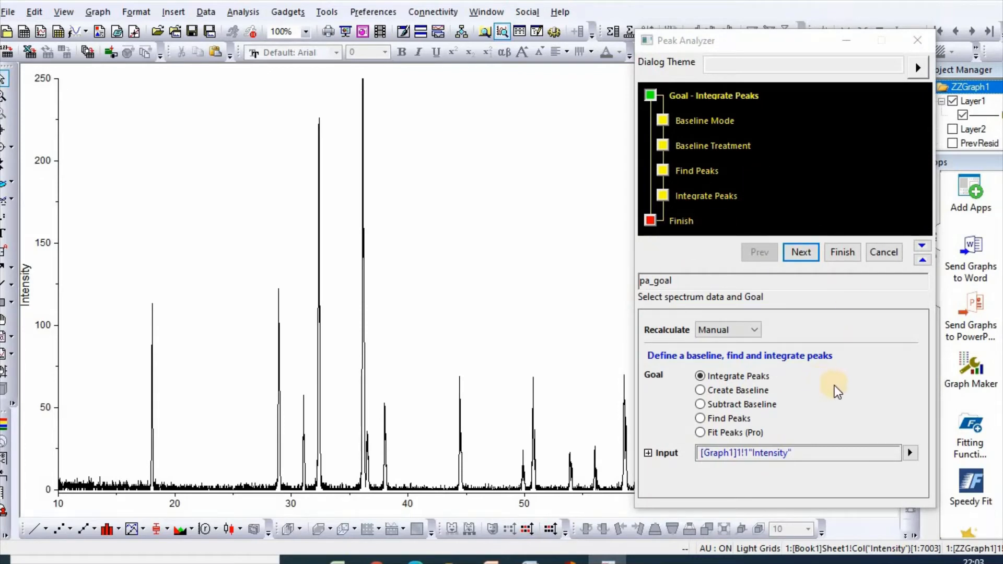
left_click(701, 407)
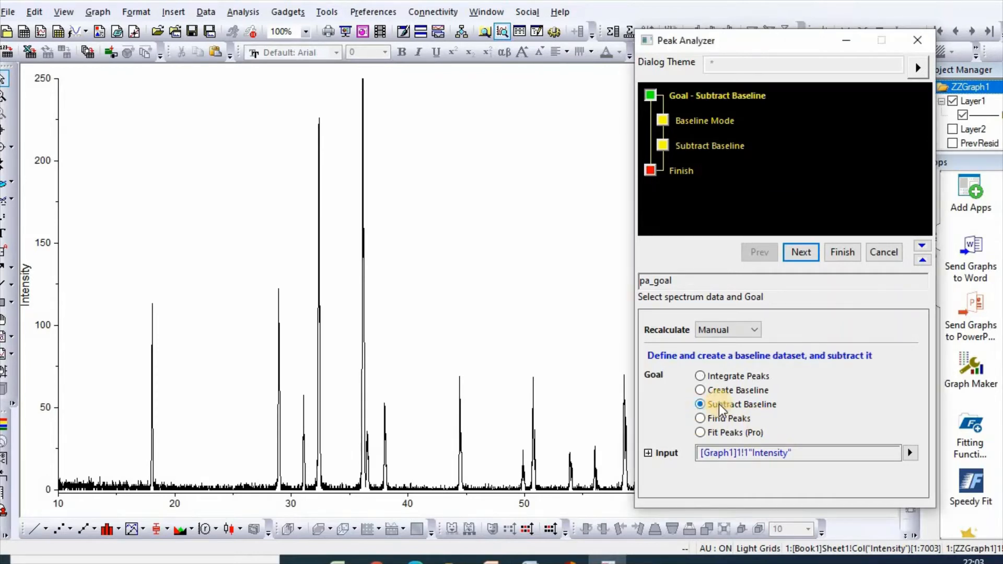
left_click(845, 253)
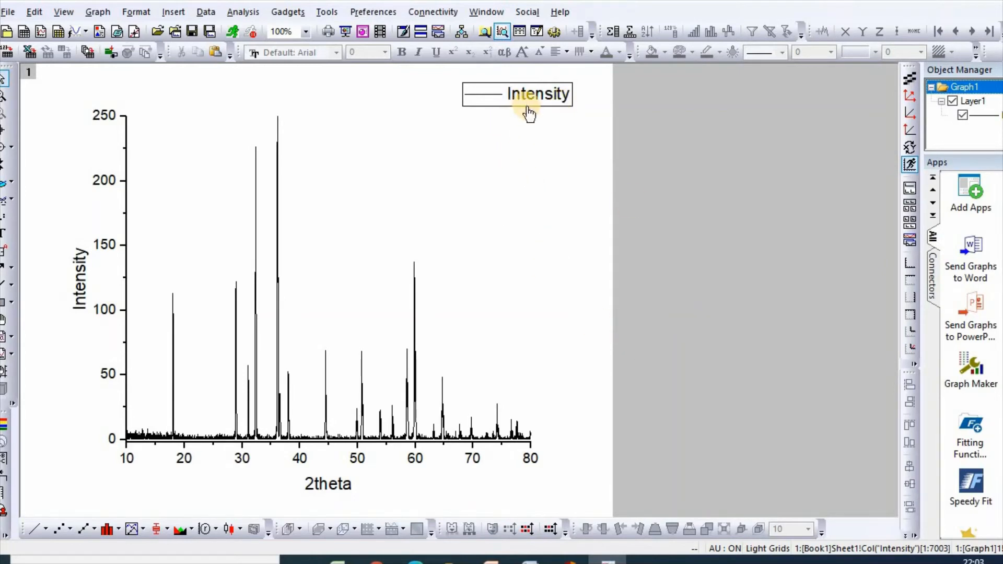
Step: Smooth the Intensity curve using the default Savitzky-Golay method with Auto Preview on and Points of Window set to 15
left_click(248, 20)
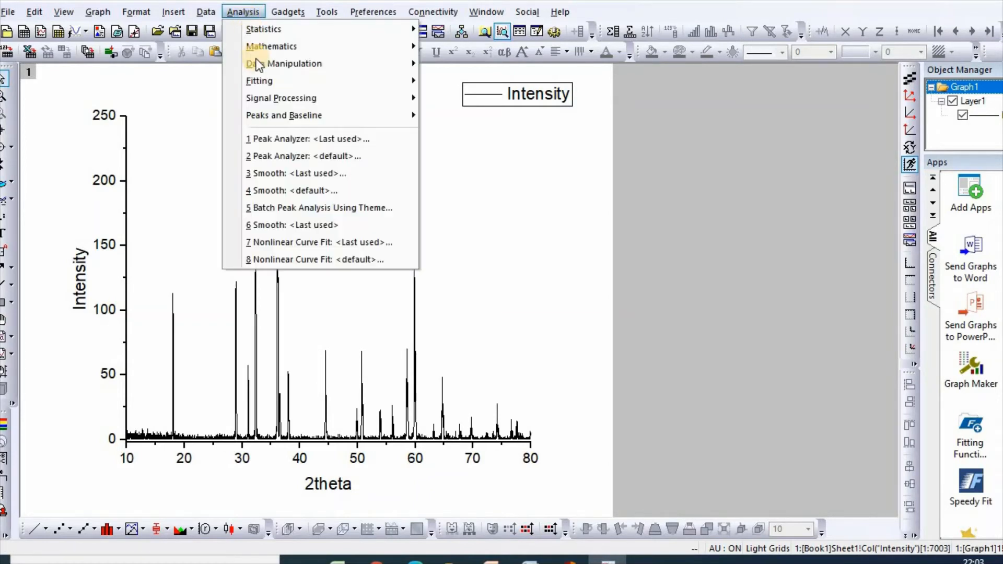
left_click(291, 189)
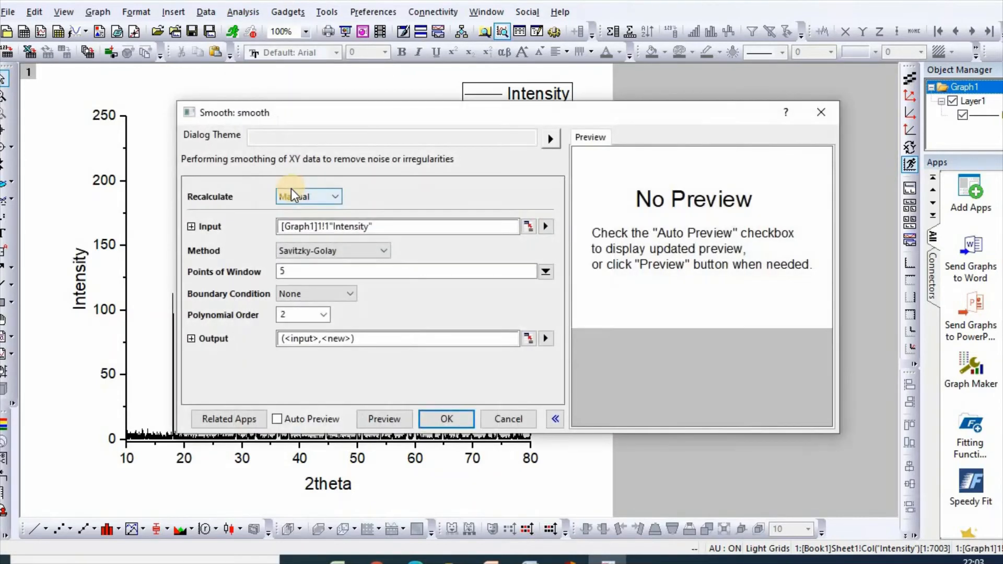
left_click(277, 419)
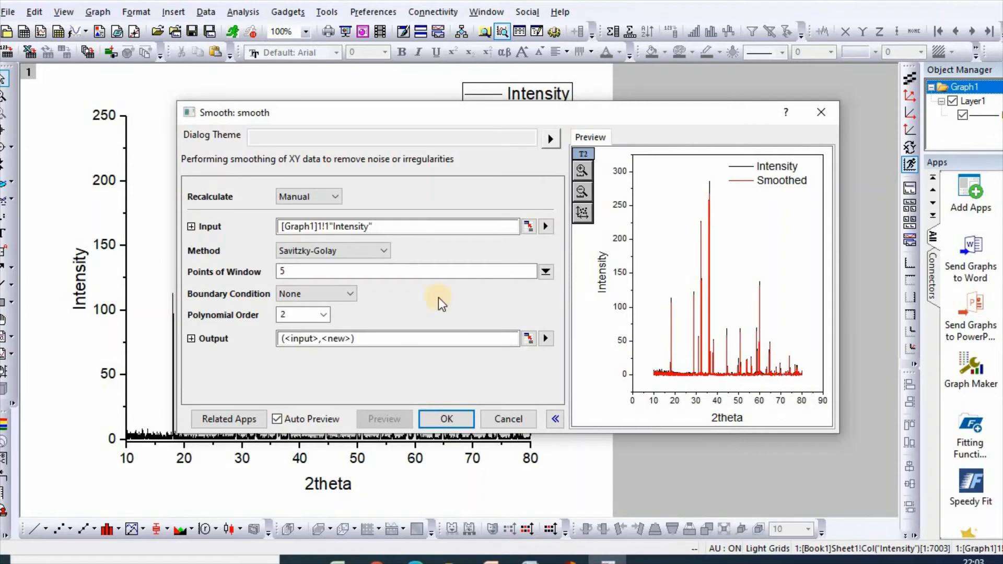
left_click(295, 271)
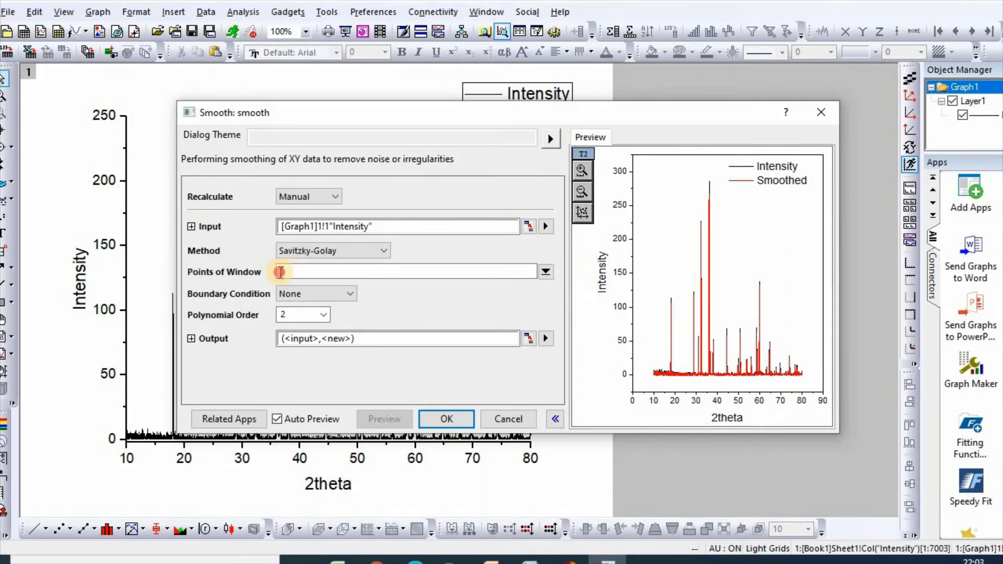
left_click(282, 271)
type("5")
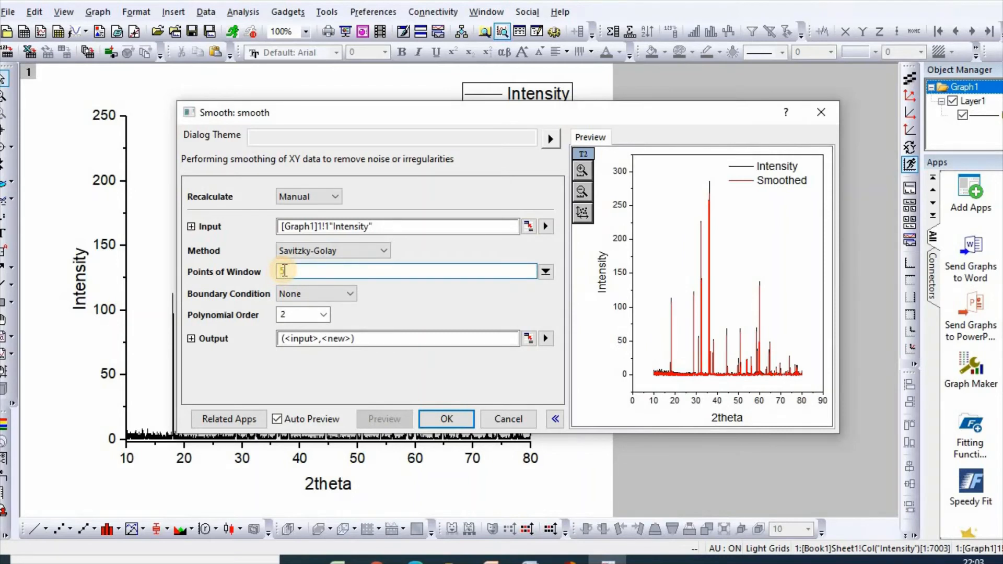
type("1")
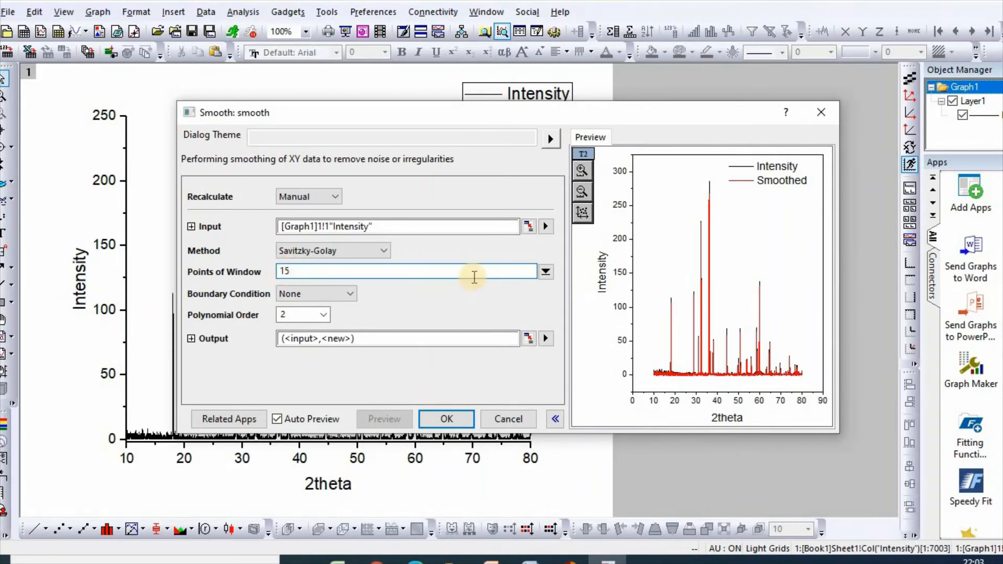
left_click(462, 419)
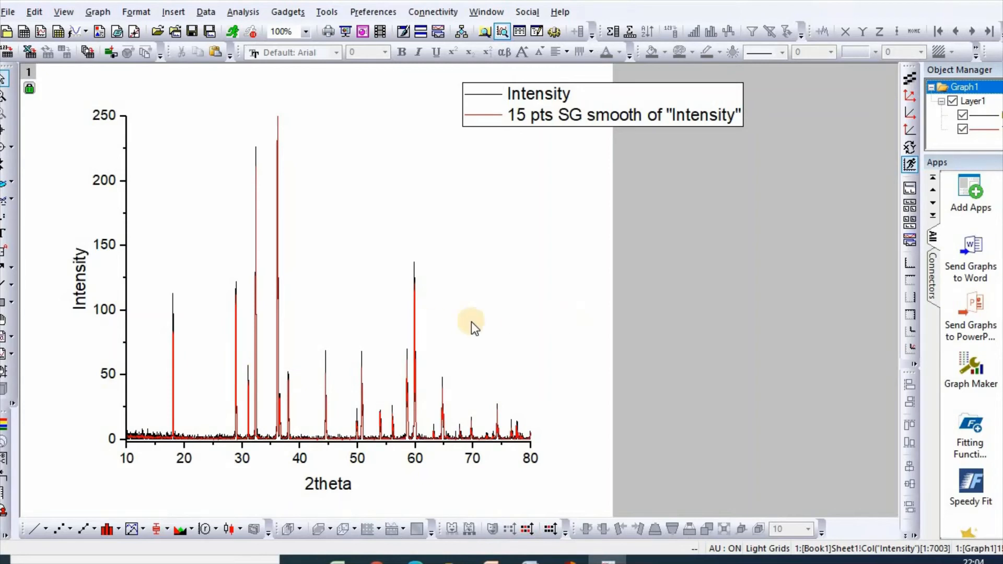
Step: Compare the original and smoothed curves by hiding and reshowing each one in turn
left_click(962, 115)
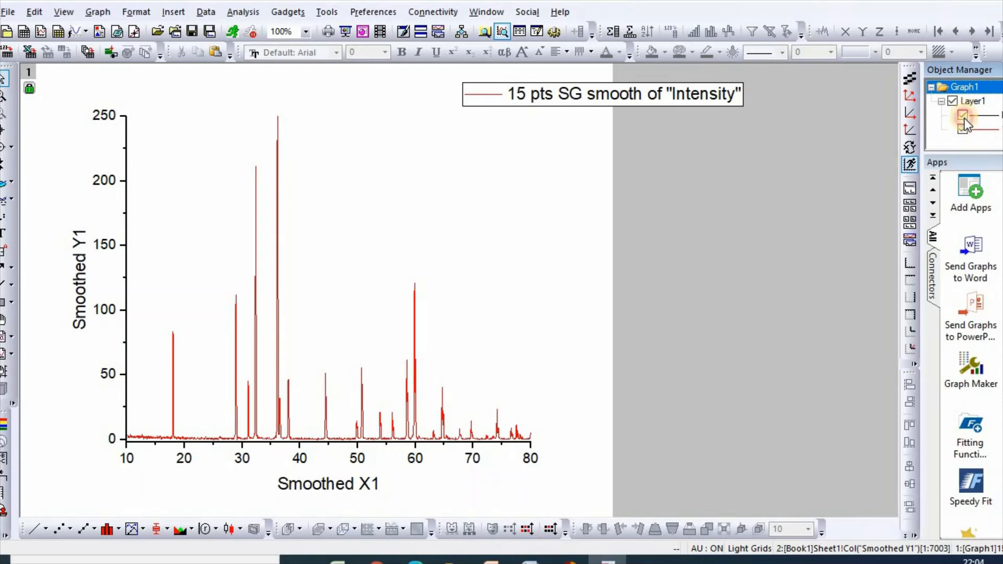
left_click(963, 115)
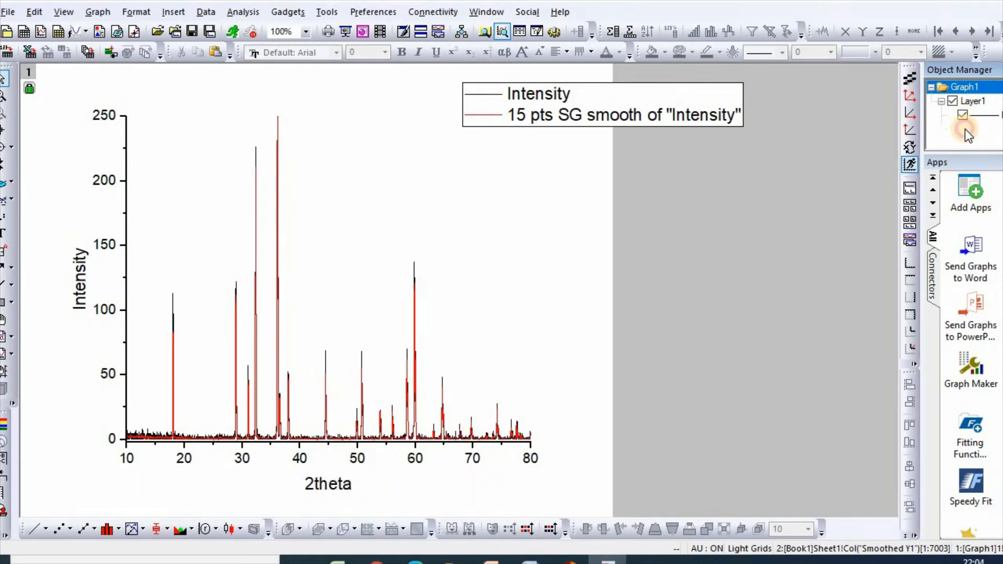
left_click(963, 130)
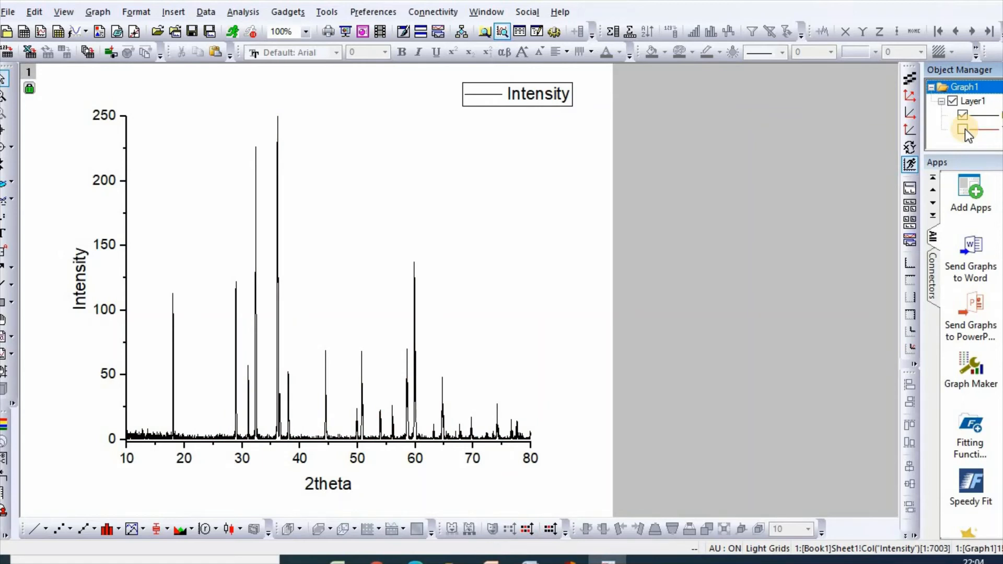
left_click(961, 129)
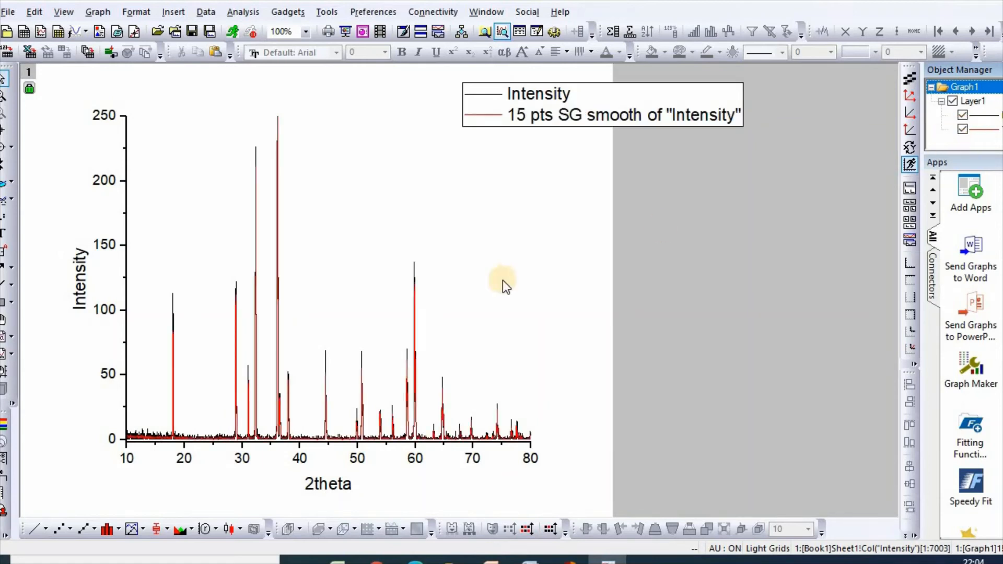